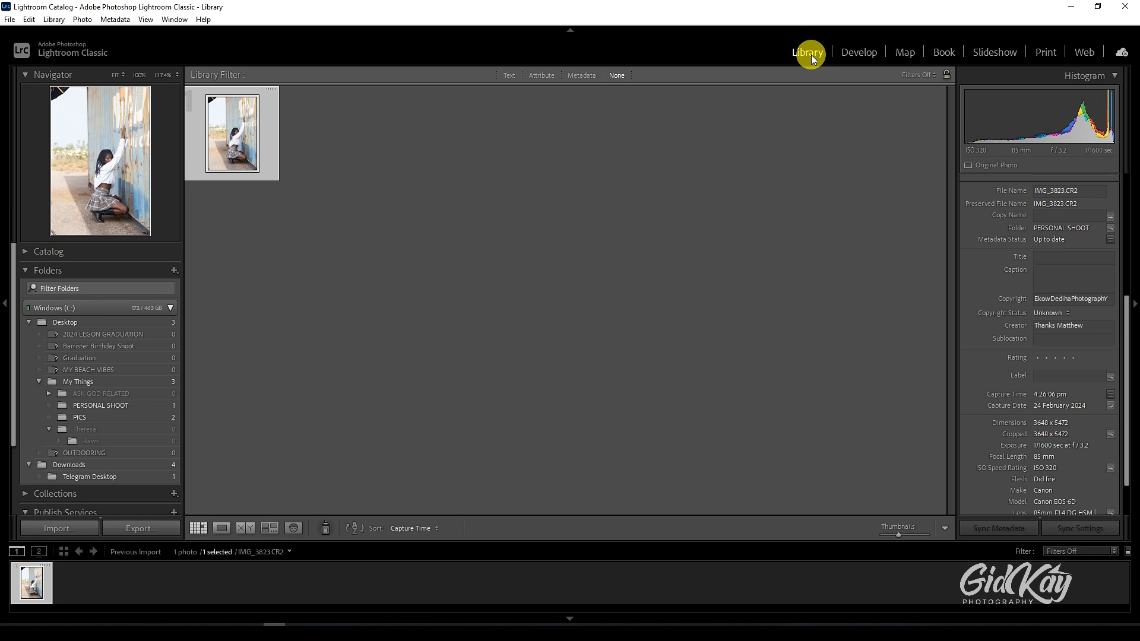
# Step: Open the photo in the Develop module and show it in side-by-side Before and After view
pyautogui.click(850, 50)
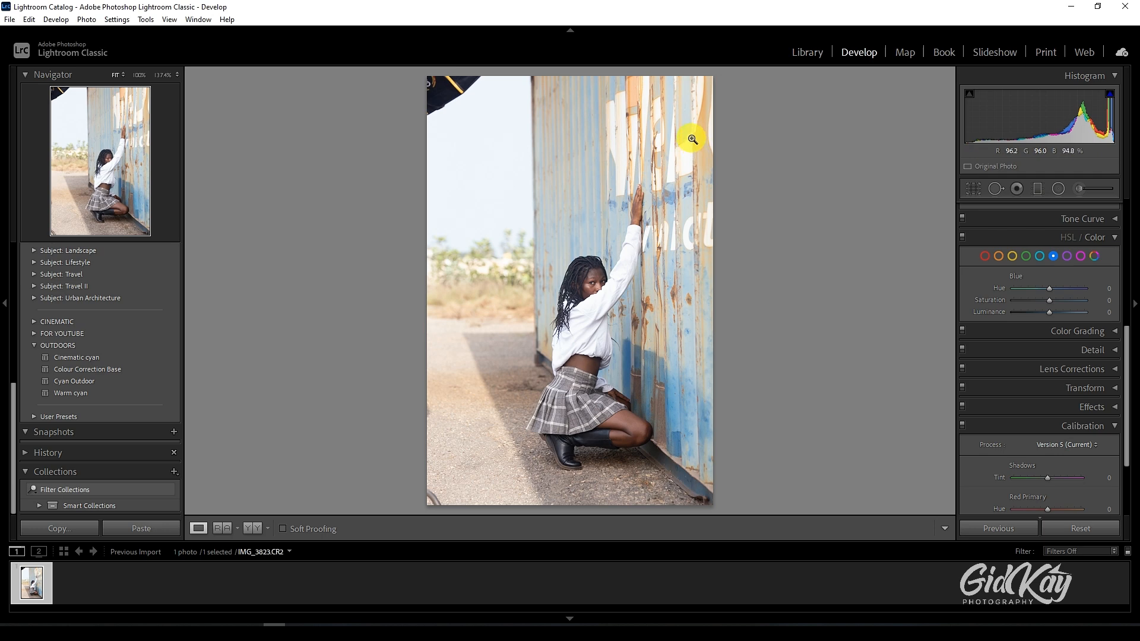
pyautogui.click(253, 528)
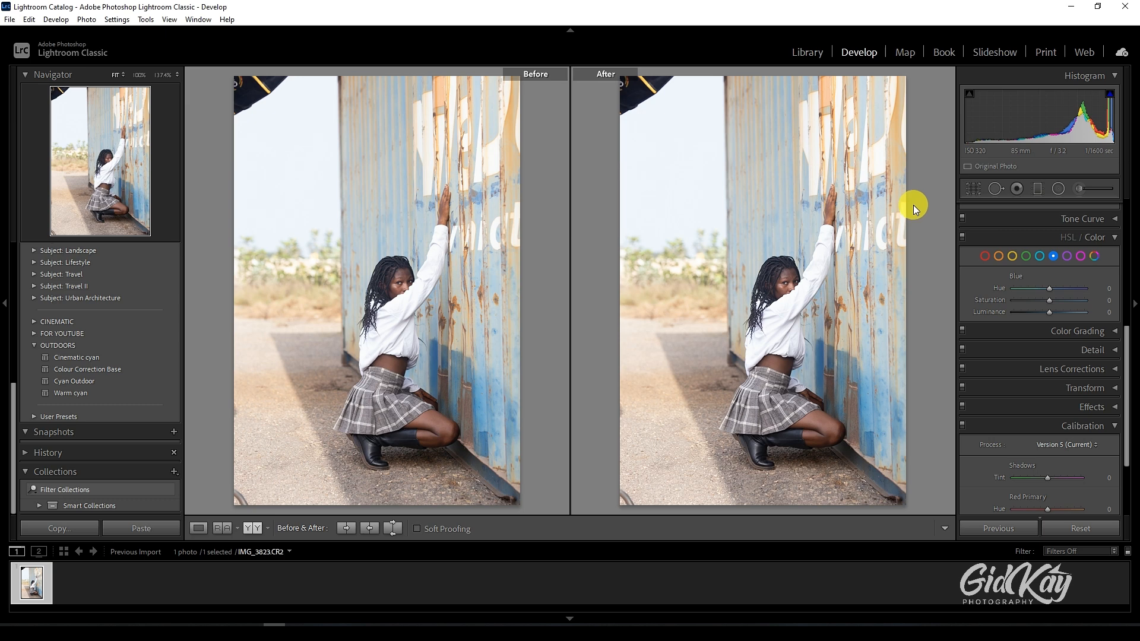
# Step: Balance the photo's tone with Highlights −100, Shadows +23, Contrast +11, Whites −16 and Blacks +9
pyautogui.scroll(6, 1061, 365)
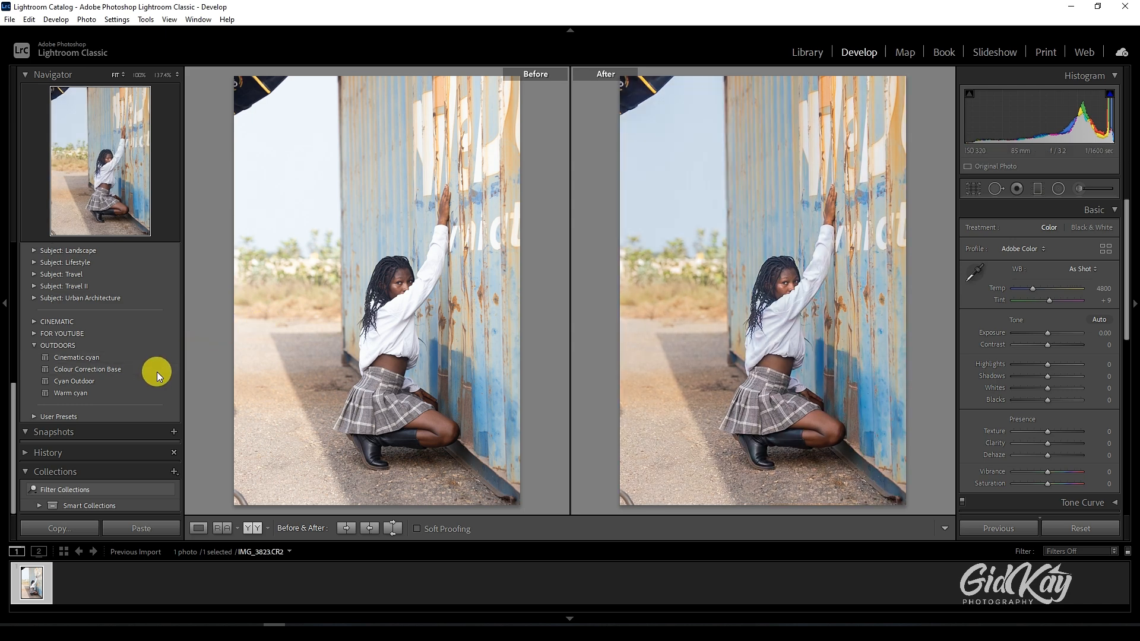
pyautogui.scroll(-3, 1000, 313)
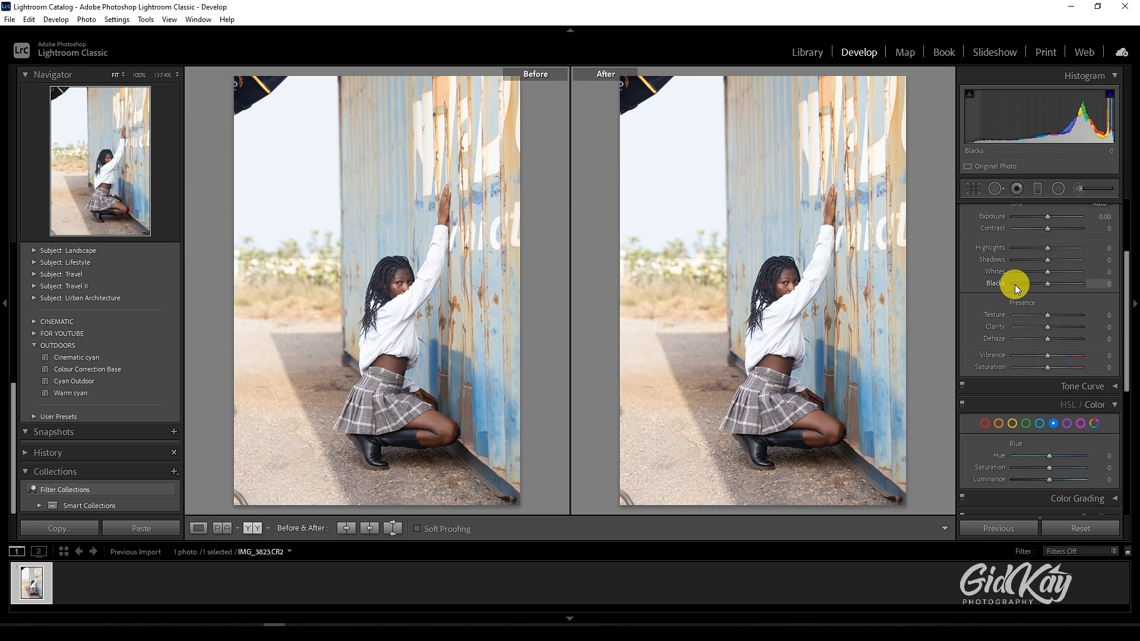
pyautogui.scroll(3, 1015, 285)
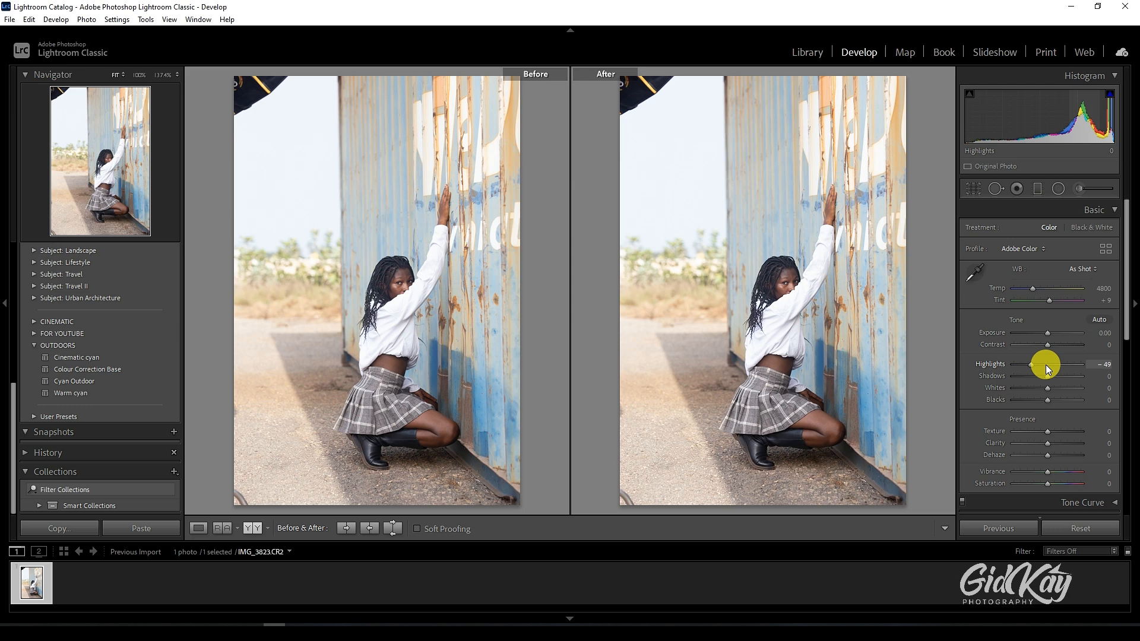
pyautogui.moveTo(1045, 365); pyautogui.dragTo(1007, 366)
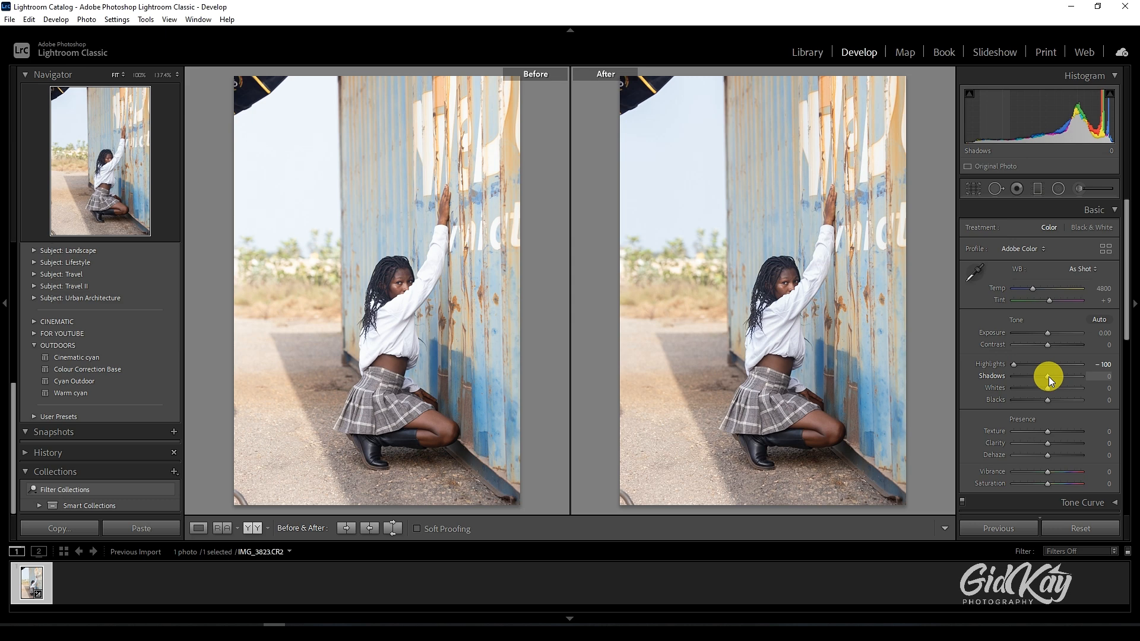
pyautogui.moveTo(1049, 377); pyautogui.dragTo(1056, 379)
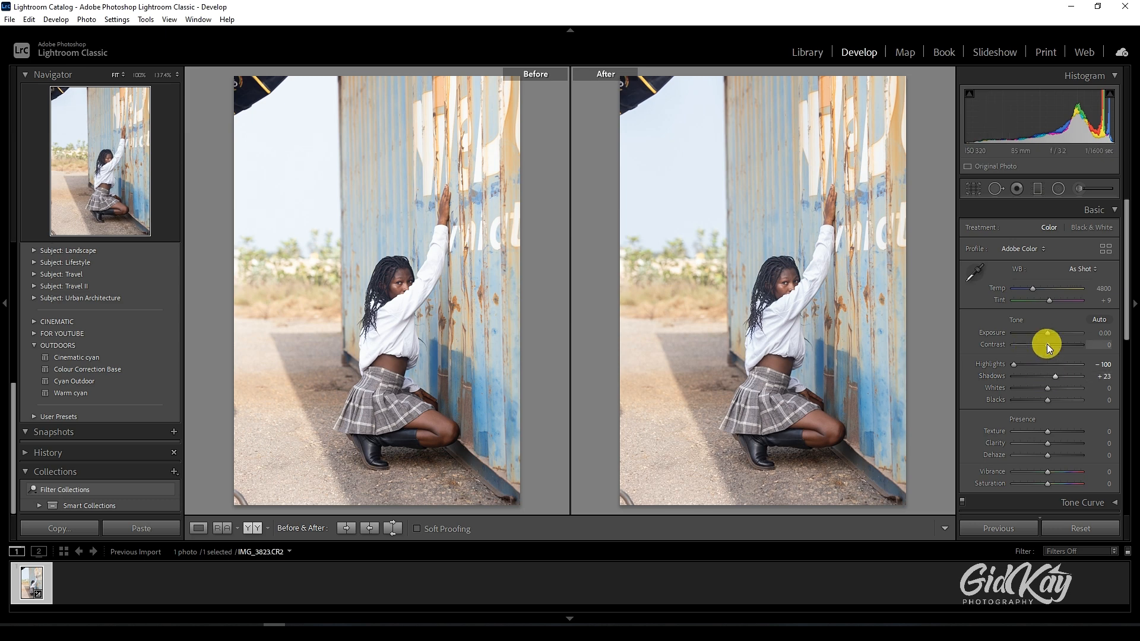
pyautogui.moveTo(1049, 344); pyautogui.dragTo(1048, 400)
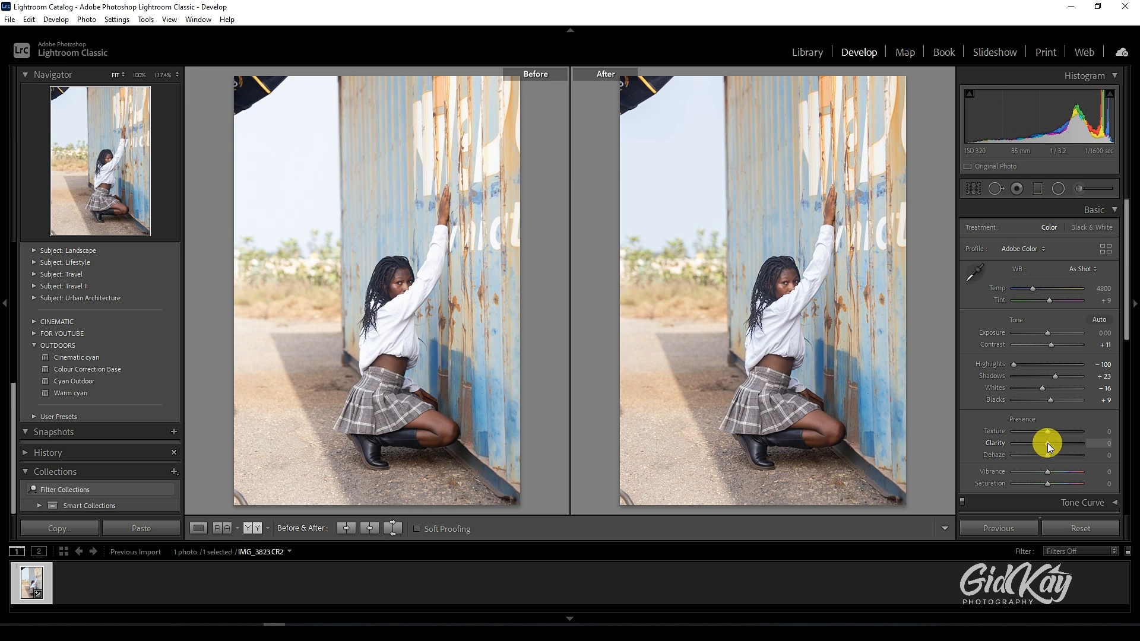
# Step: Set the photo's Clarity to +7 and Vibrance to +11
pyautogui.moveTo(1048, 443); pyautogui.dragTo(1049, 443)
pyautogui.moveTo(1048, 473); pyautogui.dragTo(1048, 473)
pyautogui.moveTo(1050, 472); pyautogui.dragTo(1051, 474)
# Step: Shift the blue color range to Hue −23 and Saturation +17
pyautogui.scroll(-2, 994, 373)
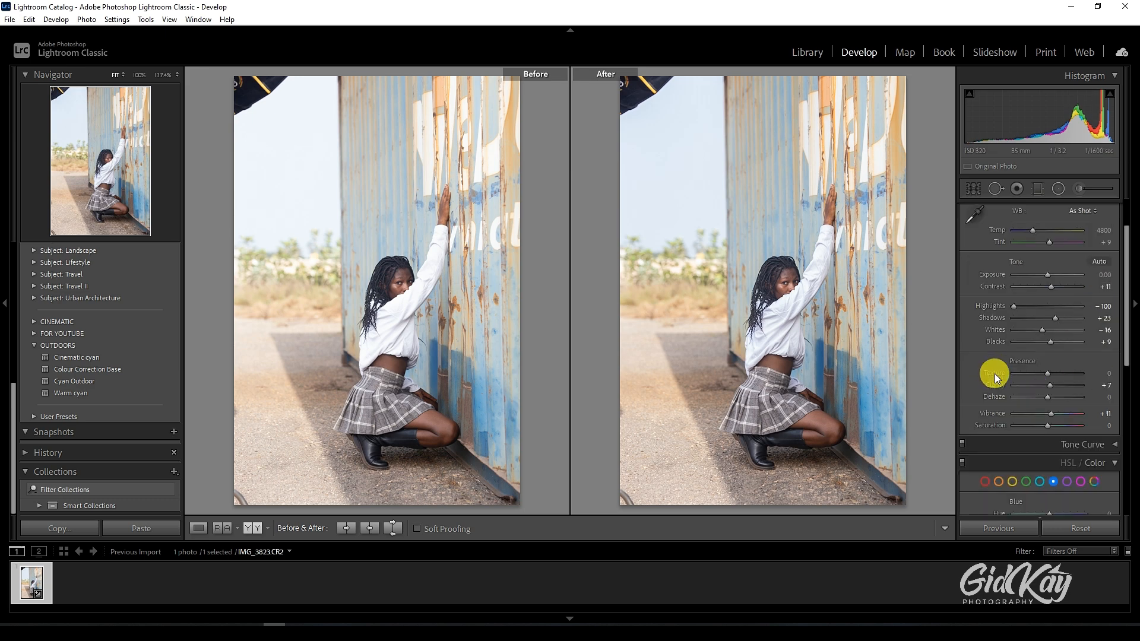
pyautogui.scroll(-2, 995, 373)
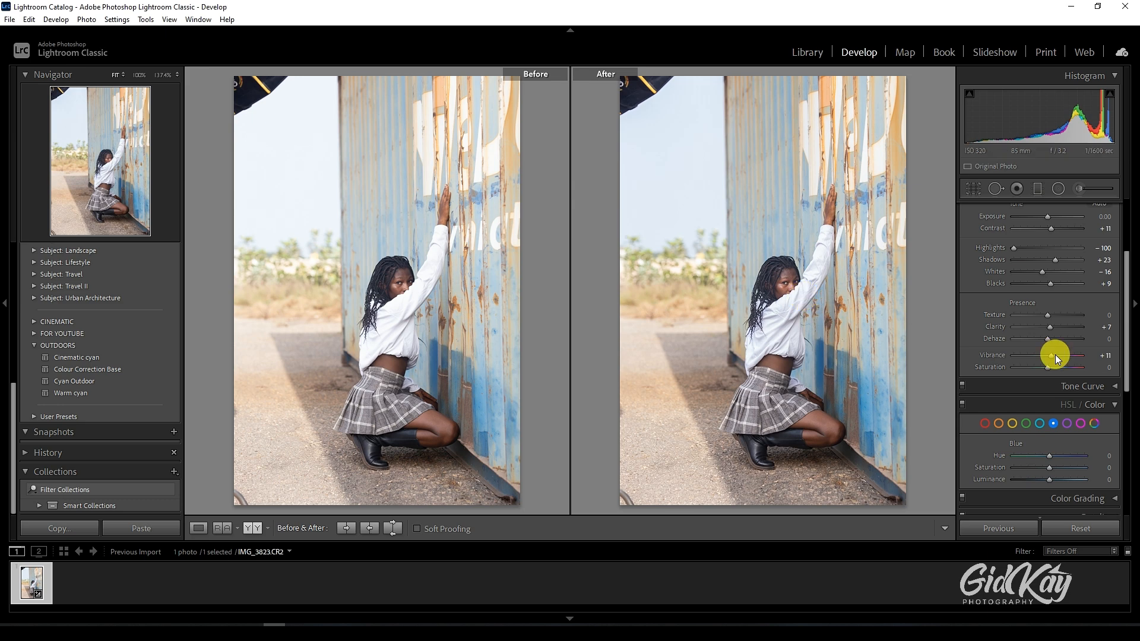
pyautogui.scroll(-2, 1003, 383)
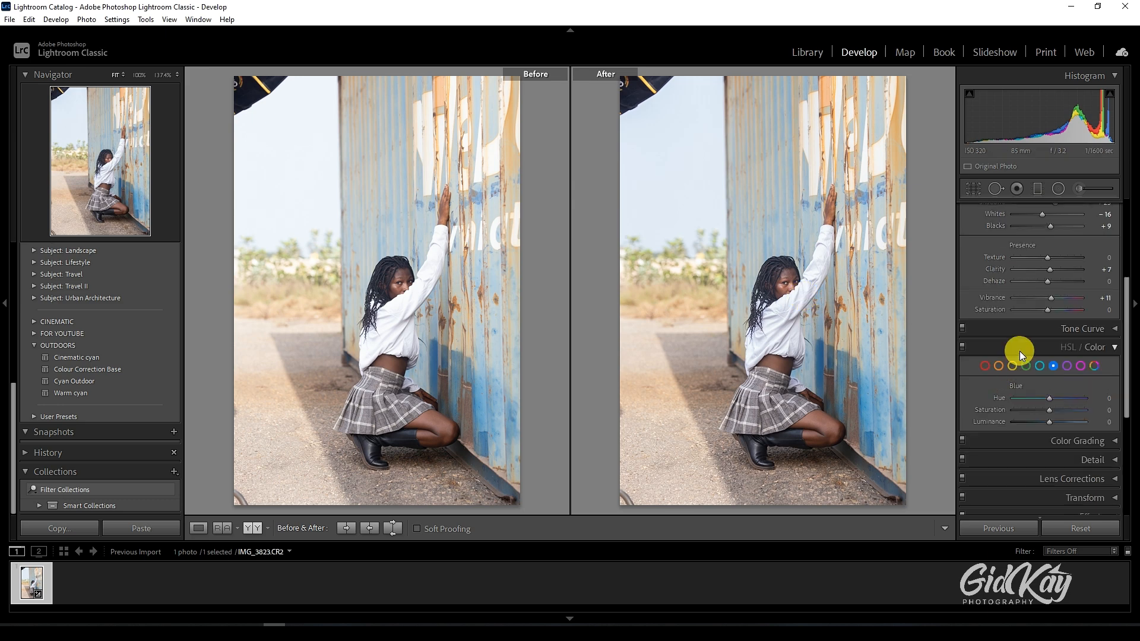
pyautogui.scroll(-2, 1020, 350)
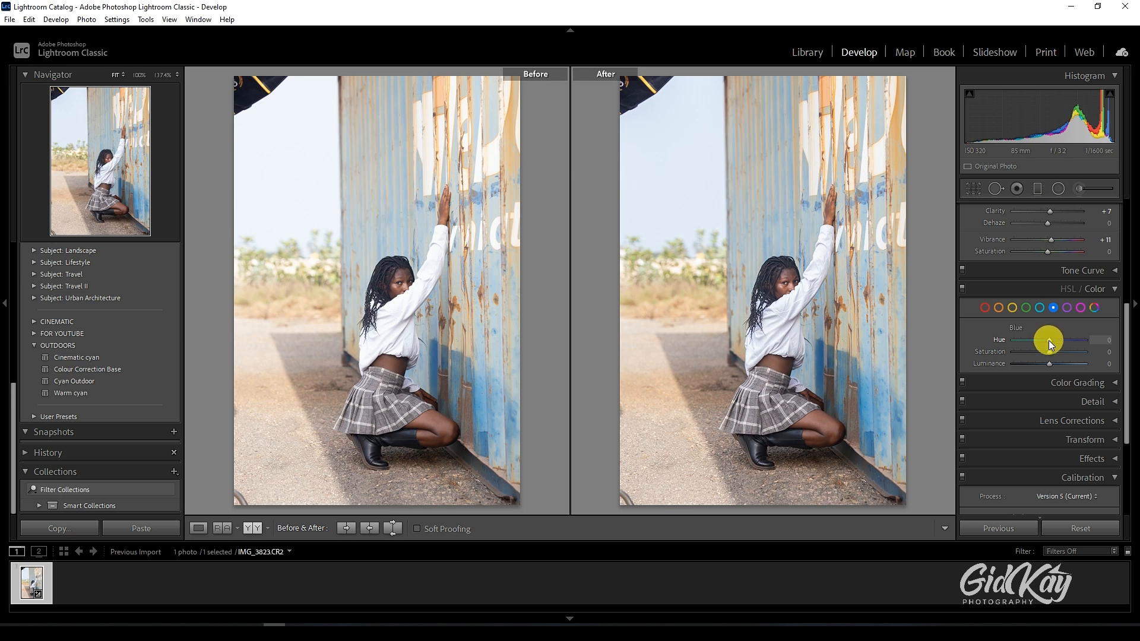
pyautogui.moveTo(1048, 343); pyautogui.dragTo(1044, 343)
pyautogui.moveTo(1045, 345); pyautogui.dragTo(1043, 343)
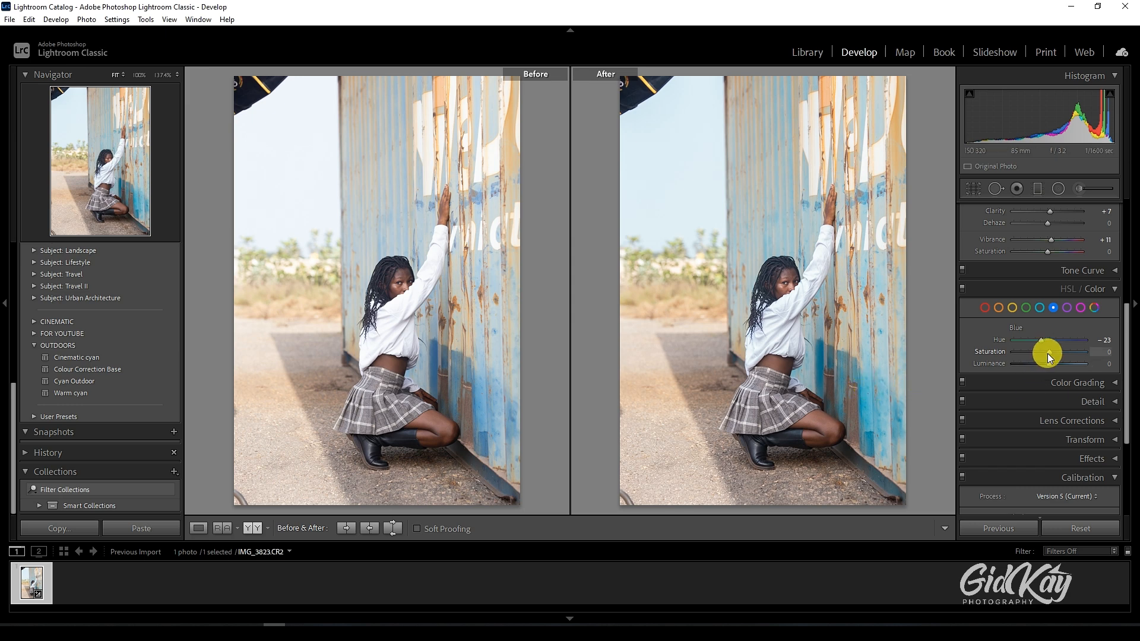
pyautogui.moveTo(1048, 352); pyautogui.dragTo(1001, 353)
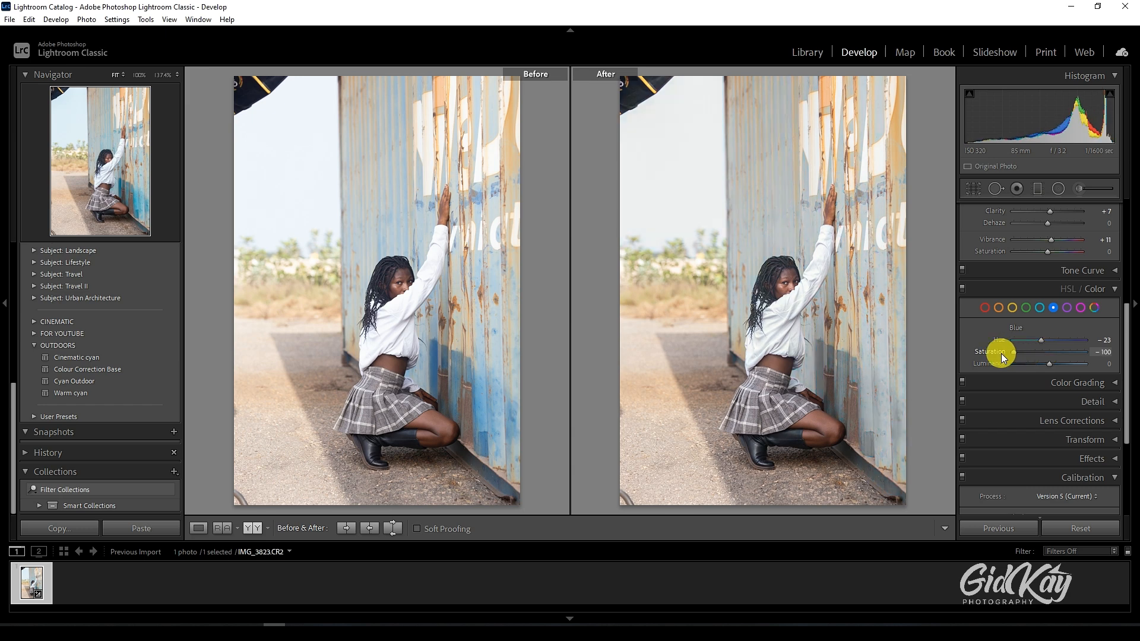
pyautogui.moveTo(1012, 354); pyautogui.dragTo(1077, 354)
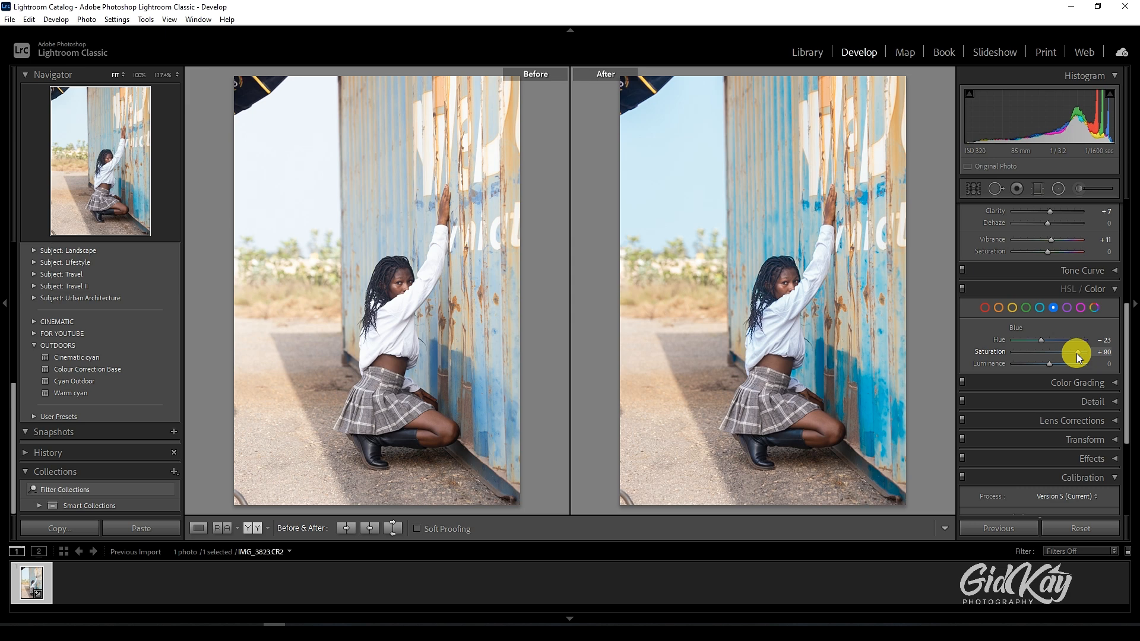
pyautogui.moveTo(1077, 354); pyautogui.dragTo(1053, 353)
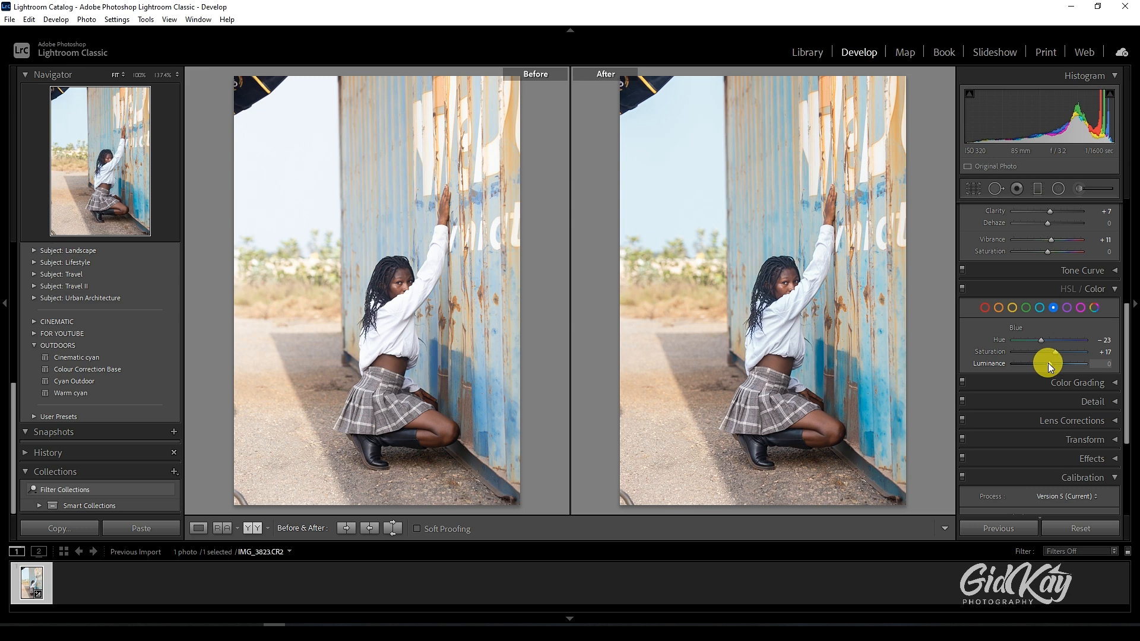
# Step: Try extreme Luminance values for the blue color range, and settle on +2
pyautogui.press('Up')
pyautogui.press('Up')
pyautogui.moveTo(1049, 363); pyautogui.dragTo(1006, 367)
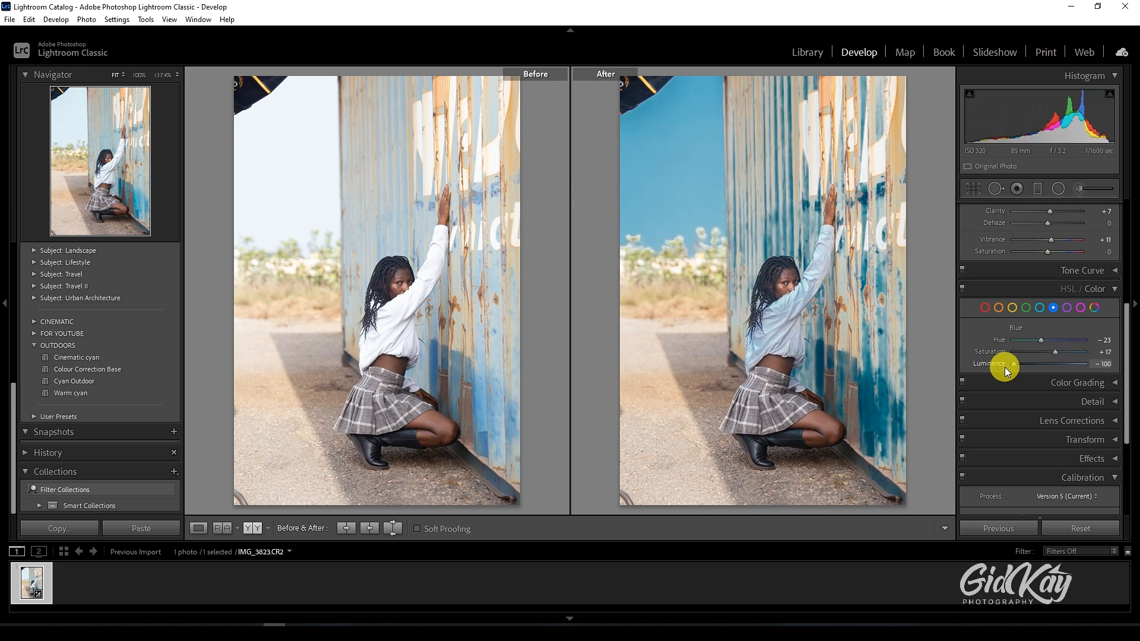
pyautogui.moveTo(1005, 367); pyautogui.dragTo(1058, 364)
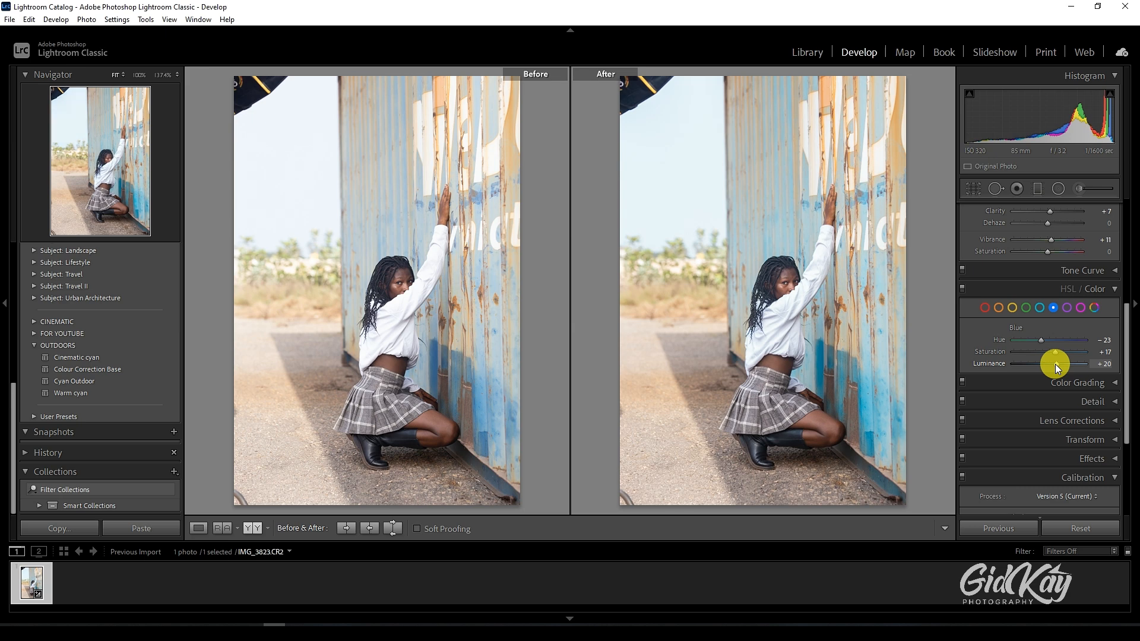
pyautogui.moveTo(1056, 365); pyautogui.dragTo(1049, 365)
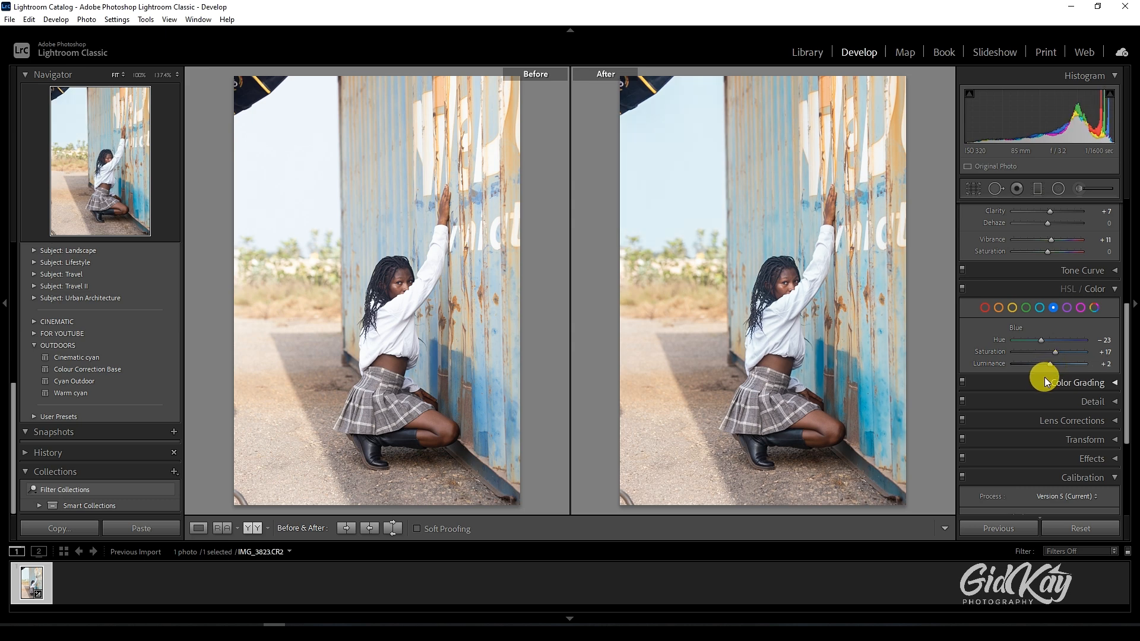
pyautogui.click(1044, 376)
# Step: Set the Blue Primary calibration to Hue −2 and Saturation +12
pyautogui.scroll(-2, 1105, 349)
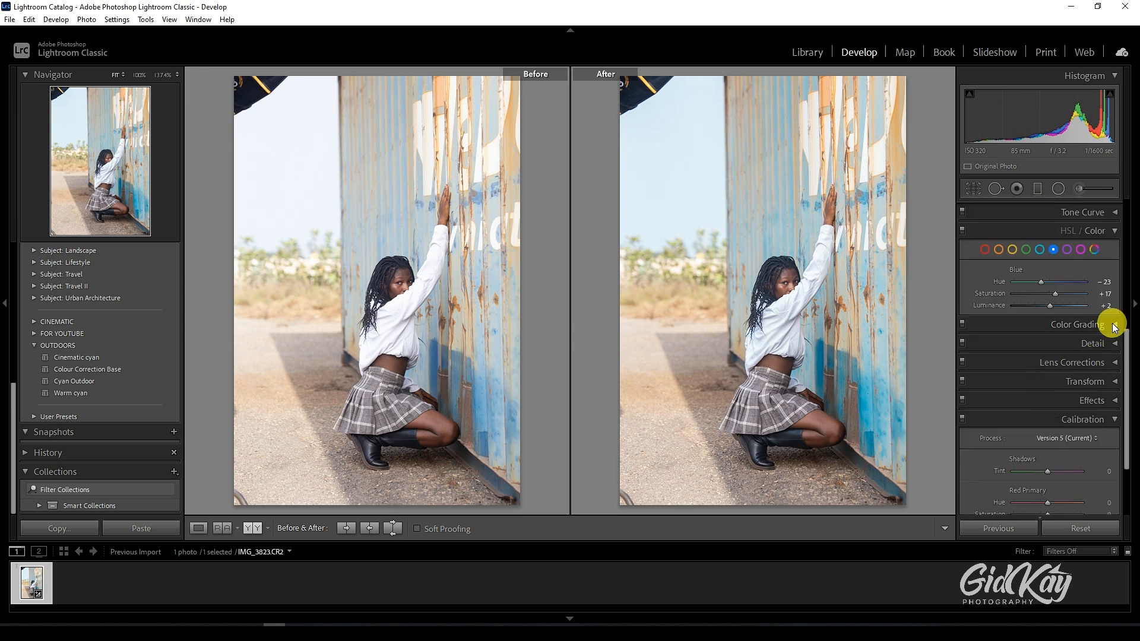
pyautogui.scroll(-3, 1113, 323)
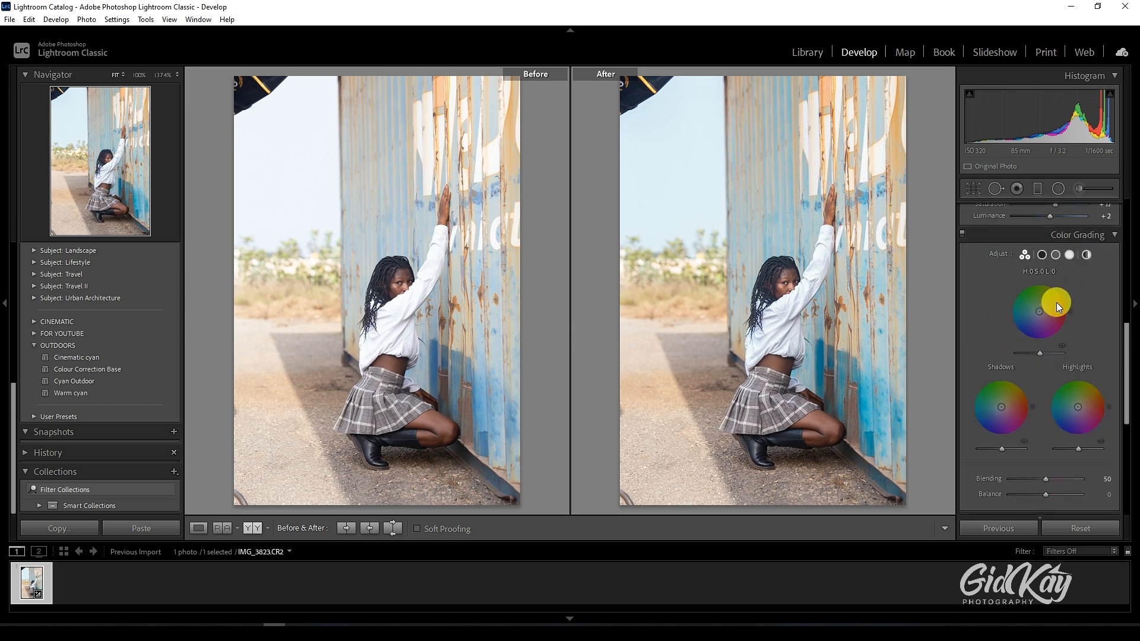
pyautogui.click(1115, 235)
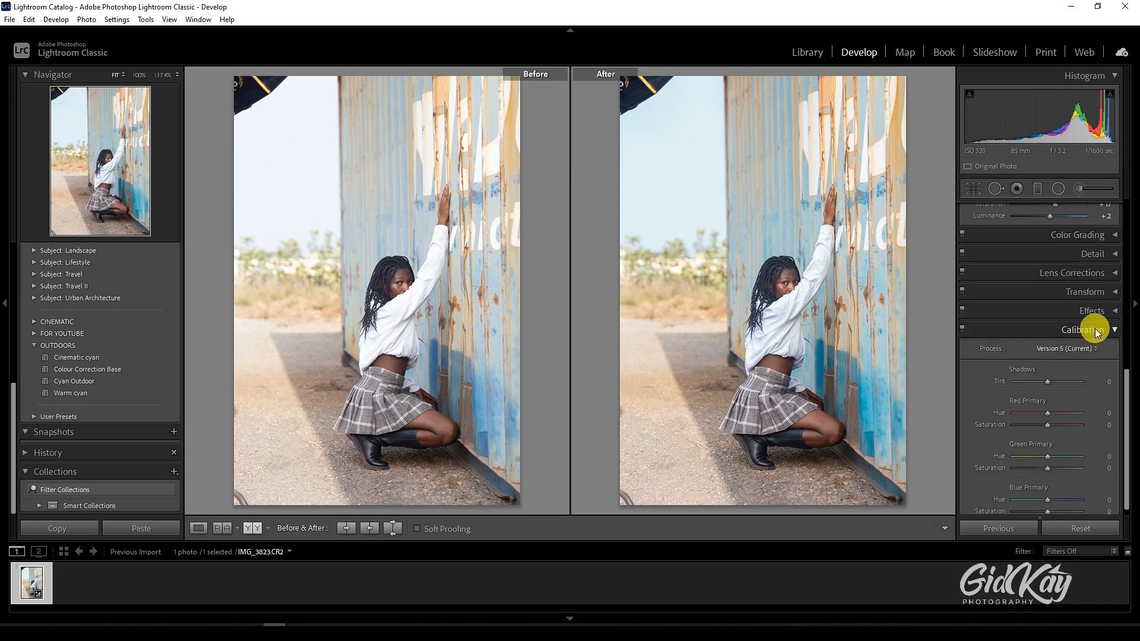
pyautogui.scroll(-1, 1096, 336)
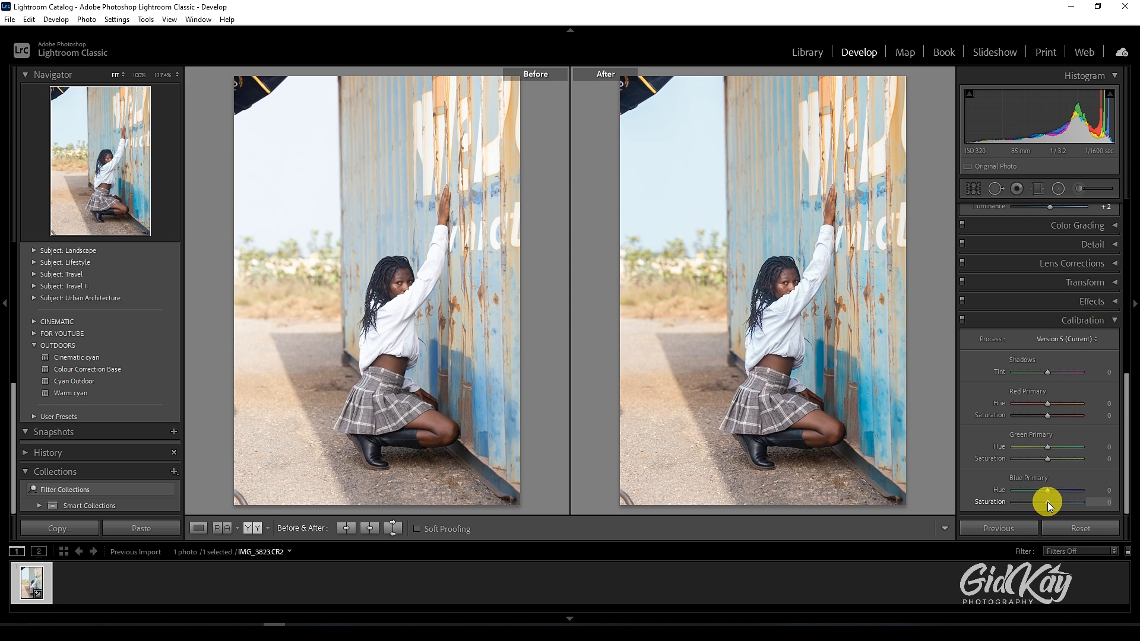
pyautogui.moveTo(1048, 501); pyautogui.dragTo(1048, 494)
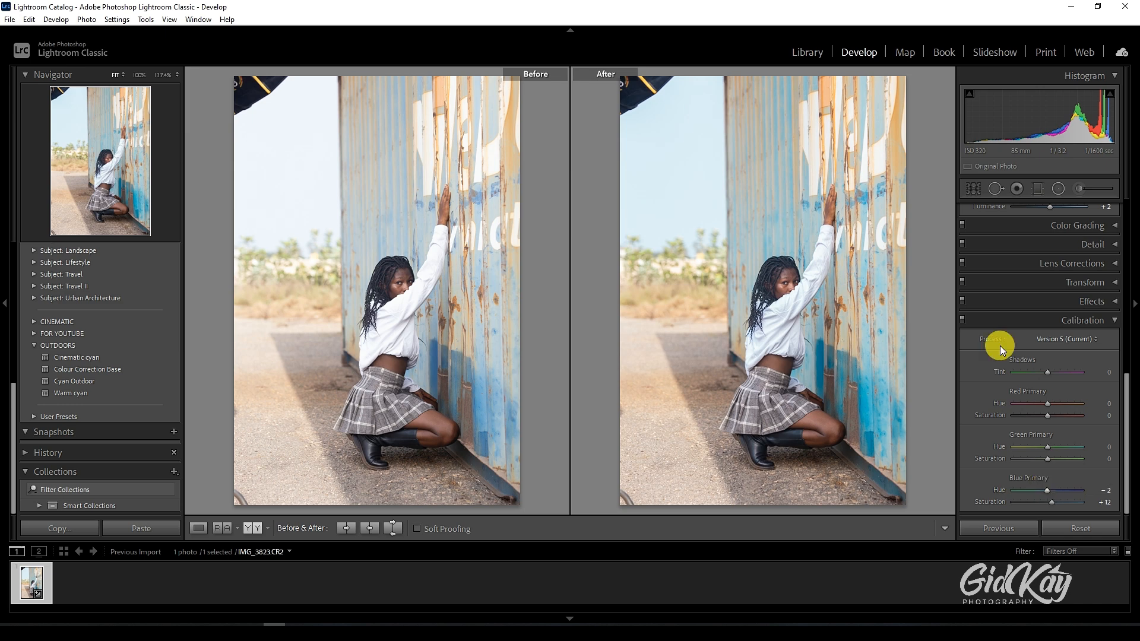
# Step: Inspect the subject's face up close and enable Remove Chromatic Aberration in the lens corrections
pyautogui.click(1116, 304)
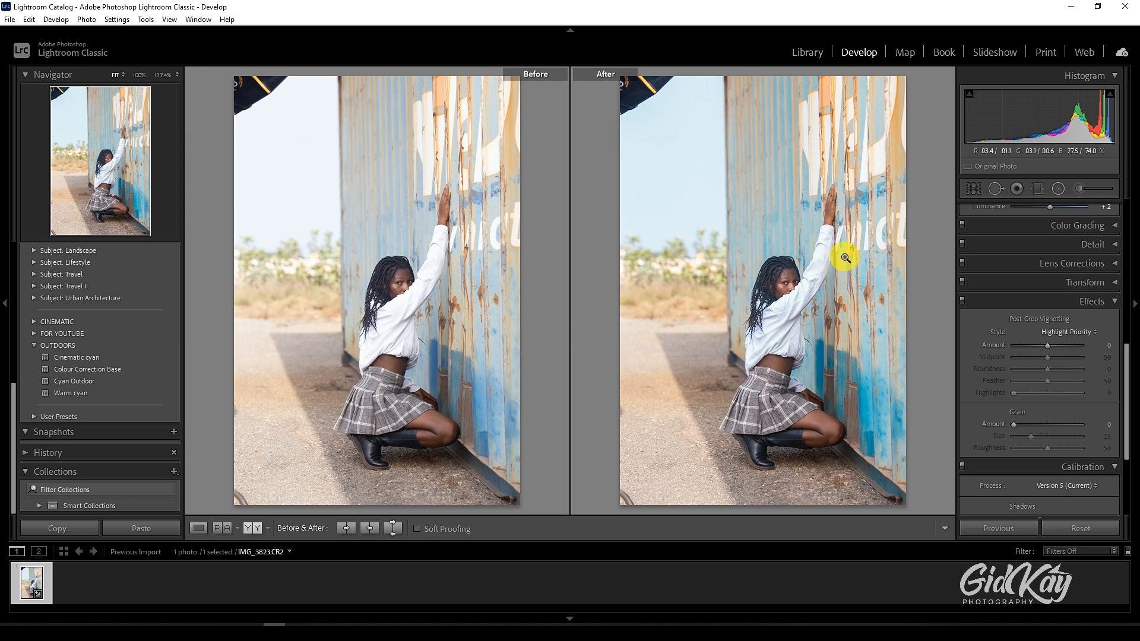
pyautogui.click(1106, 265)
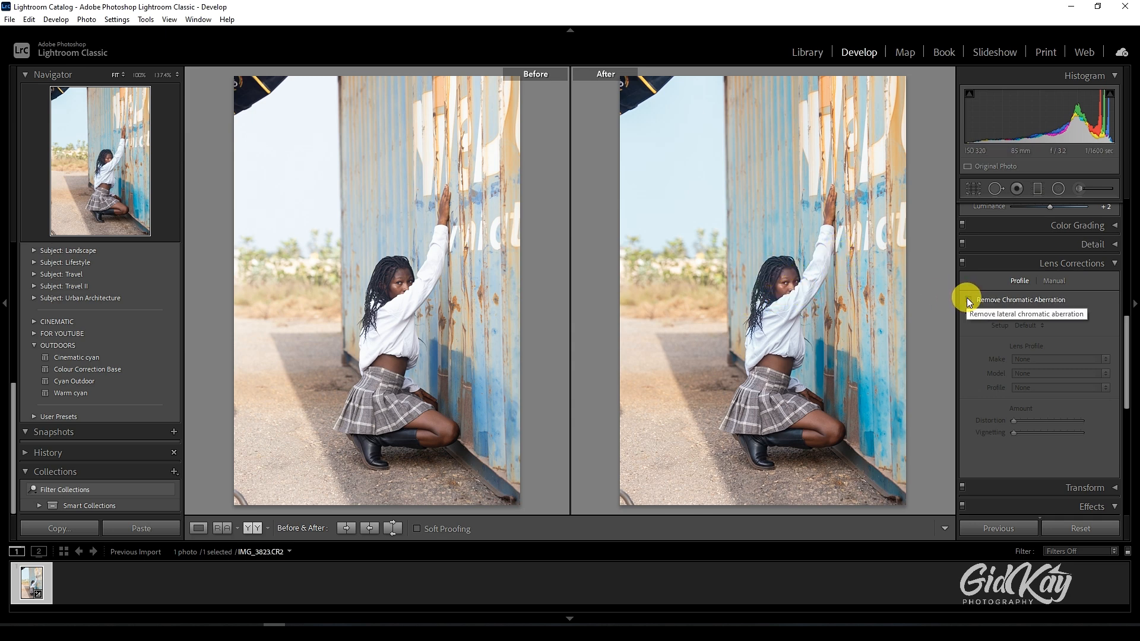
pyautogui.click(791, 271)
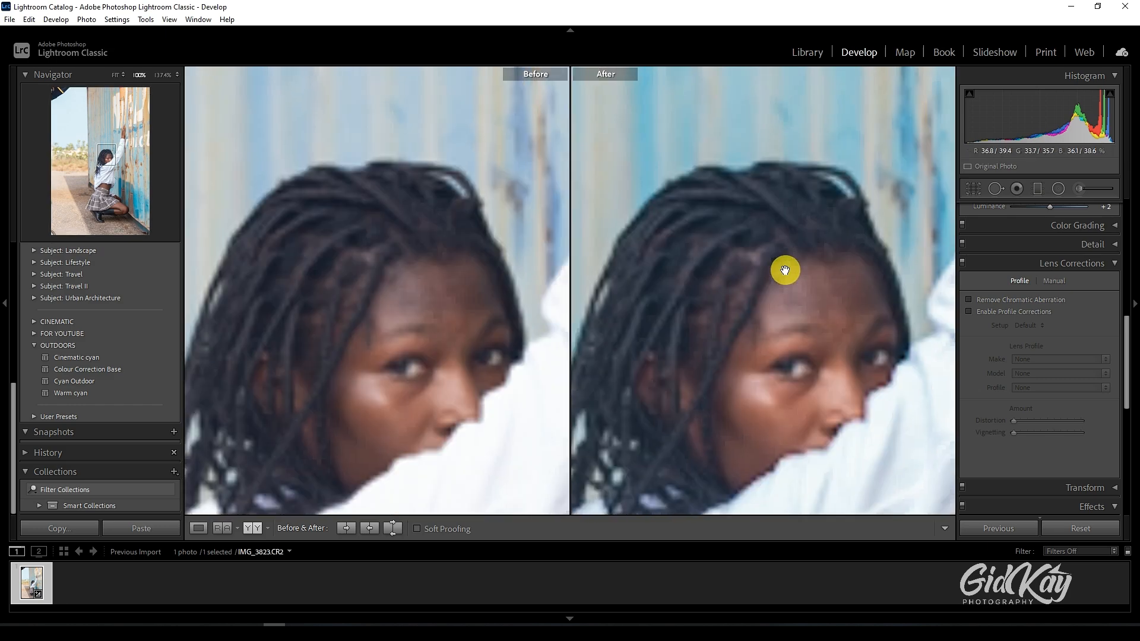
pyautogui.click(820, 234)
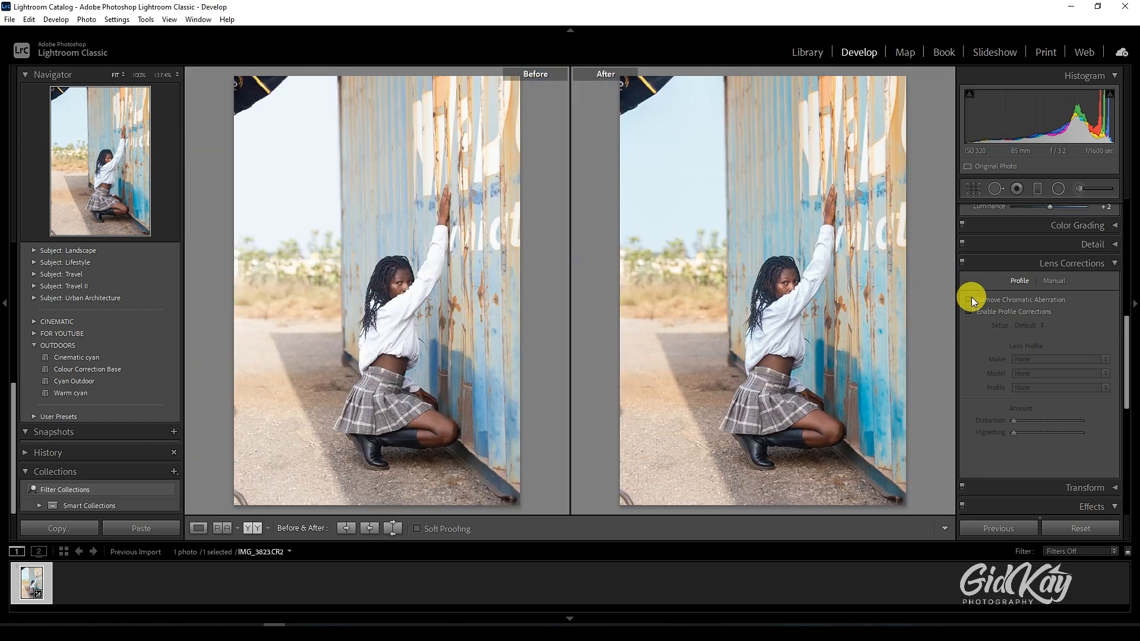
pyautogui.click(970, 299)
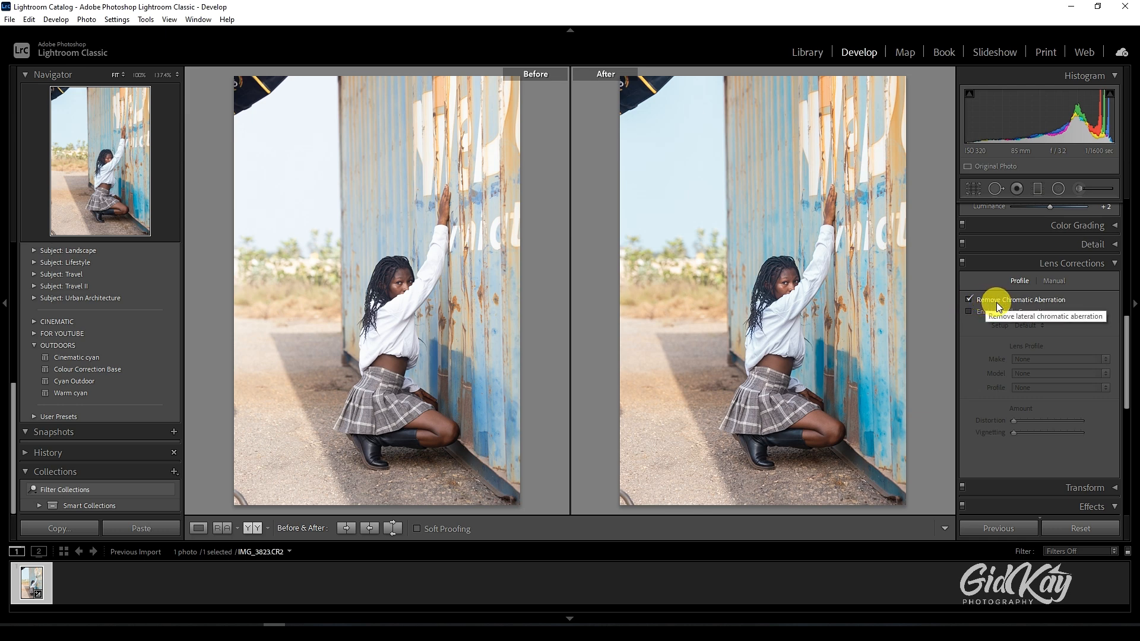
pyautogui.click(1113, 265)
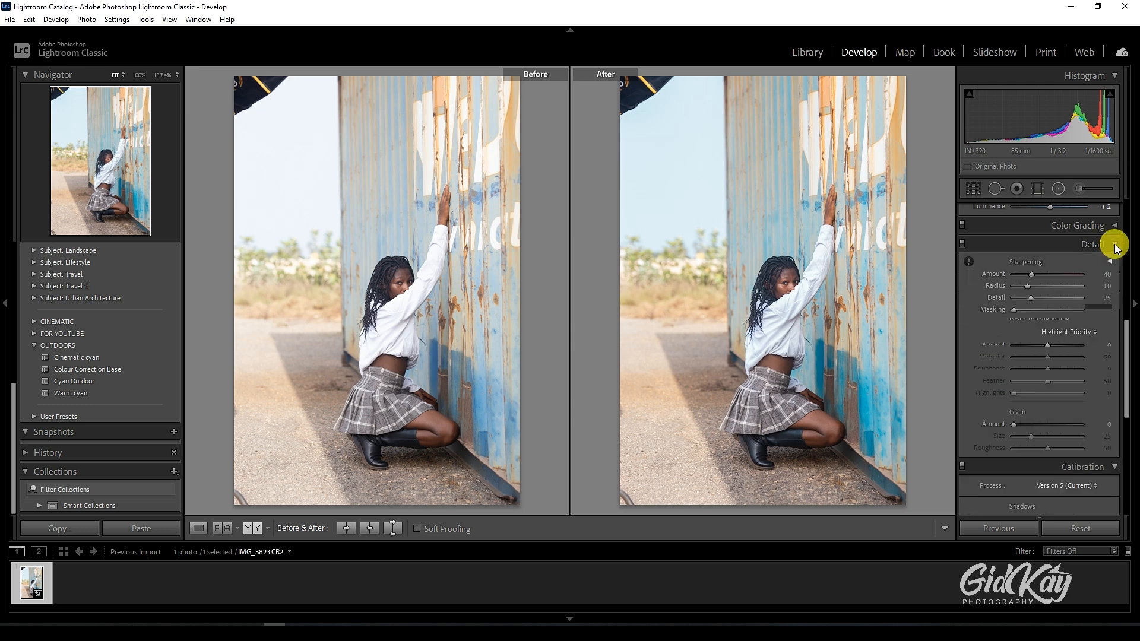
# Step: Set the sharpening Amount to 45
pyautogui.click(1115, 244)
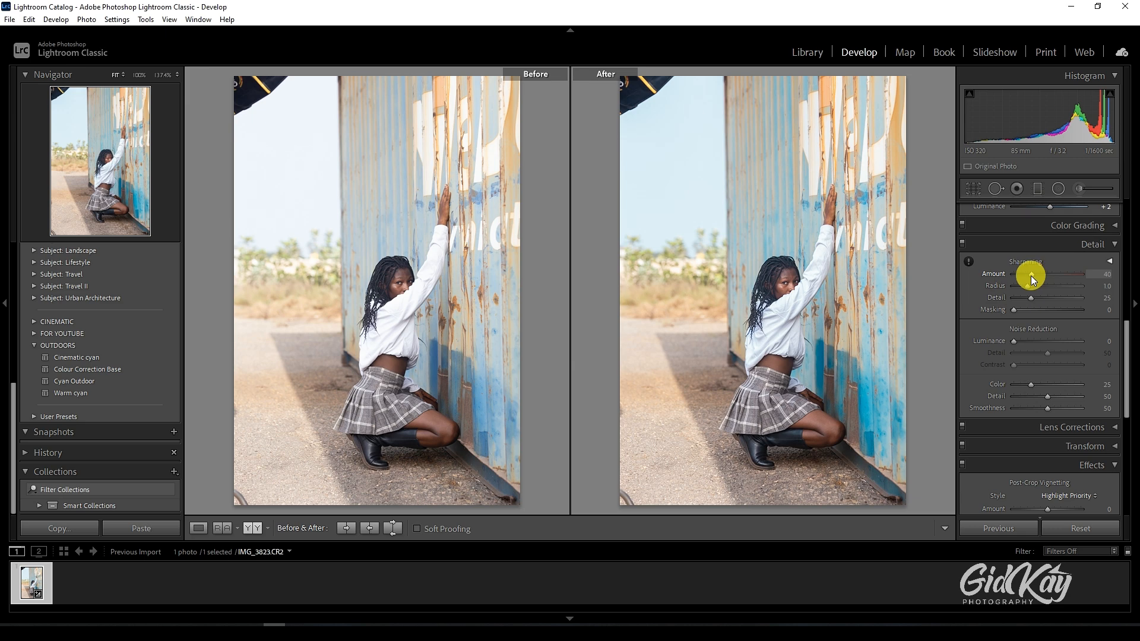
pyautogui.click(1033, 275)
# Step: Adjust the green range's Saturation and Luminance, and set the orange range to Saturation +2 and Luminance +22
pyautogui.scroll(3, 1080, 261)
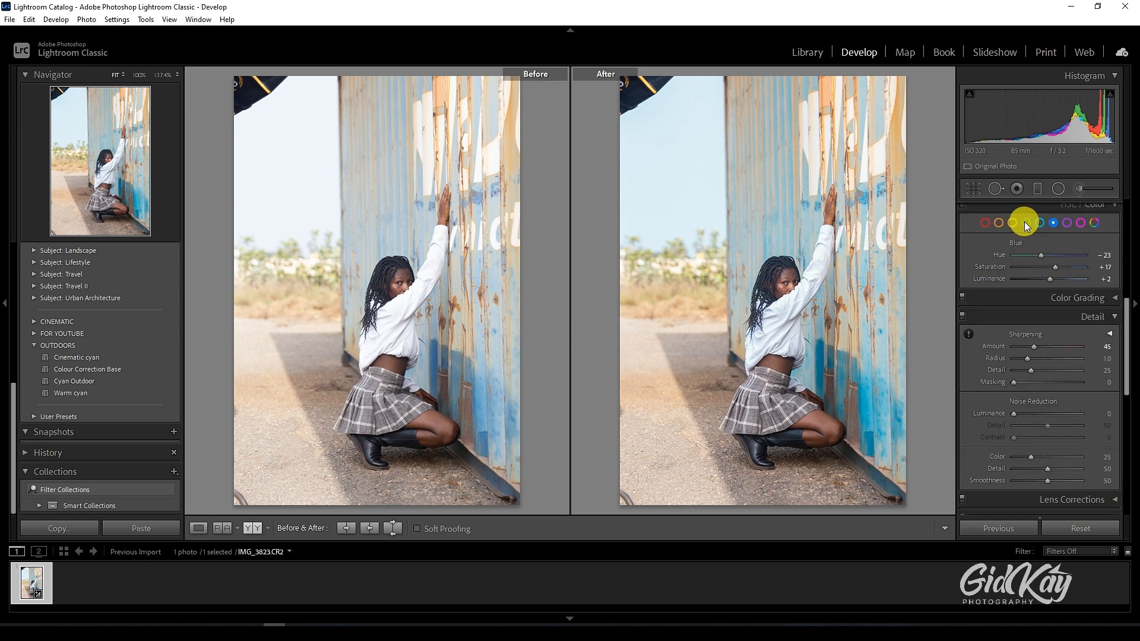
pyautogui.click(1026, 223)
pyautogui.moveTo(1051, 268); pyautogui.dragTo(1044, 279)
pyautogui.click(1000, 225)
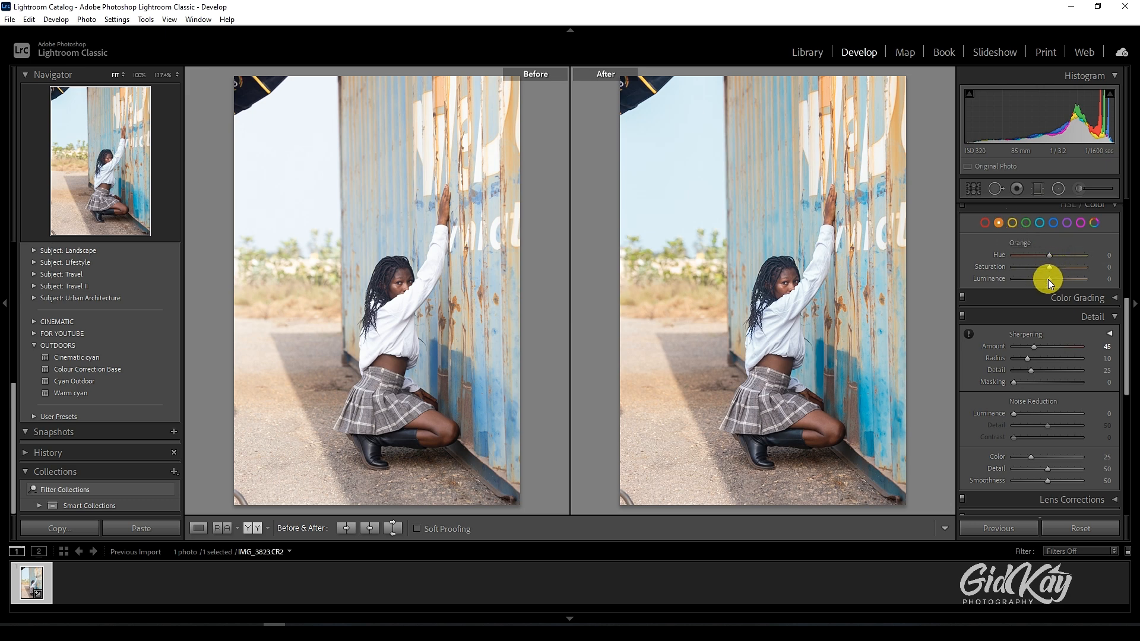
pyautogui.moveTo(1049, 278); pyautogui.dragTo(1056, 278)
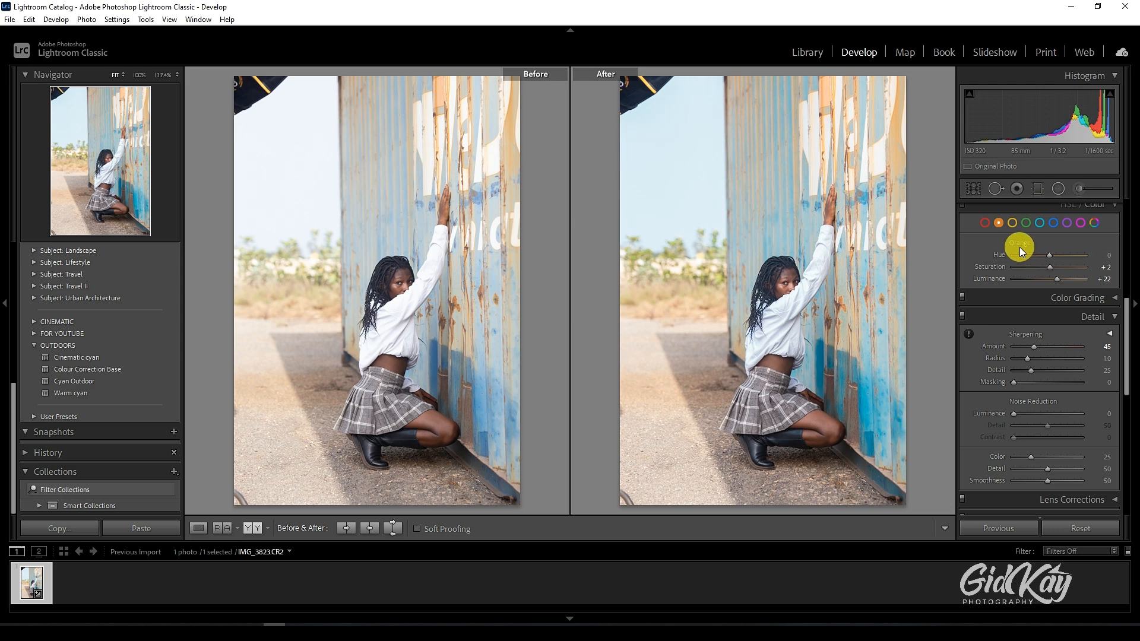
# Step: Set the Luminance of the yellow color range to +3
pyautogui.click(986, 224)
pyautogui.click(1013, 223)
pyautogui.moveTo(1050, 279); pyautogui.dragTo(1051, 278)
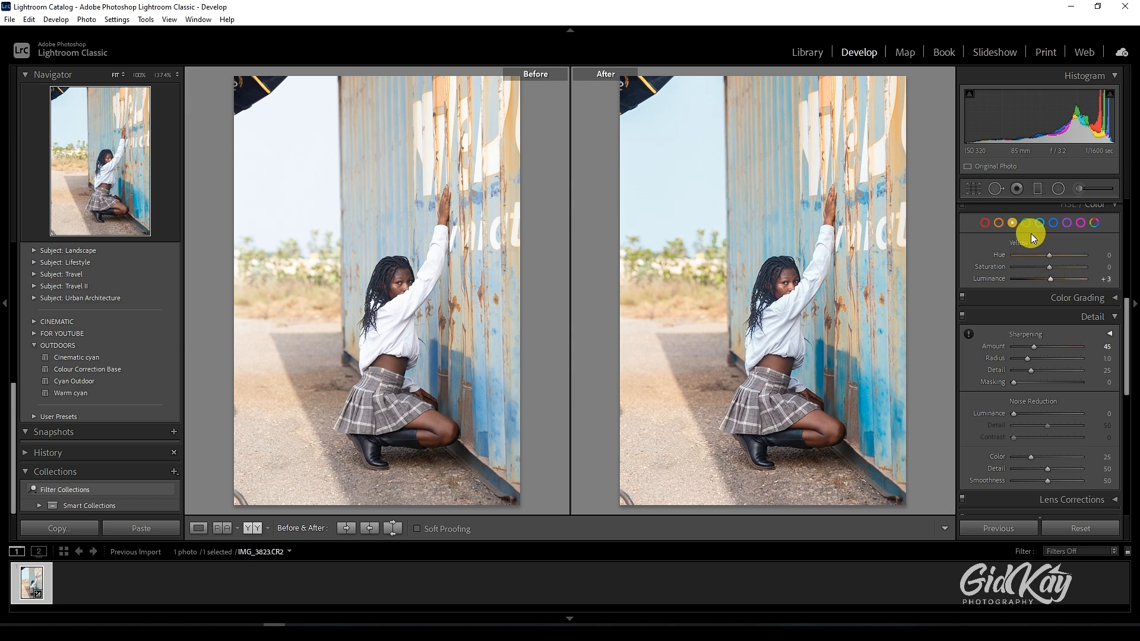